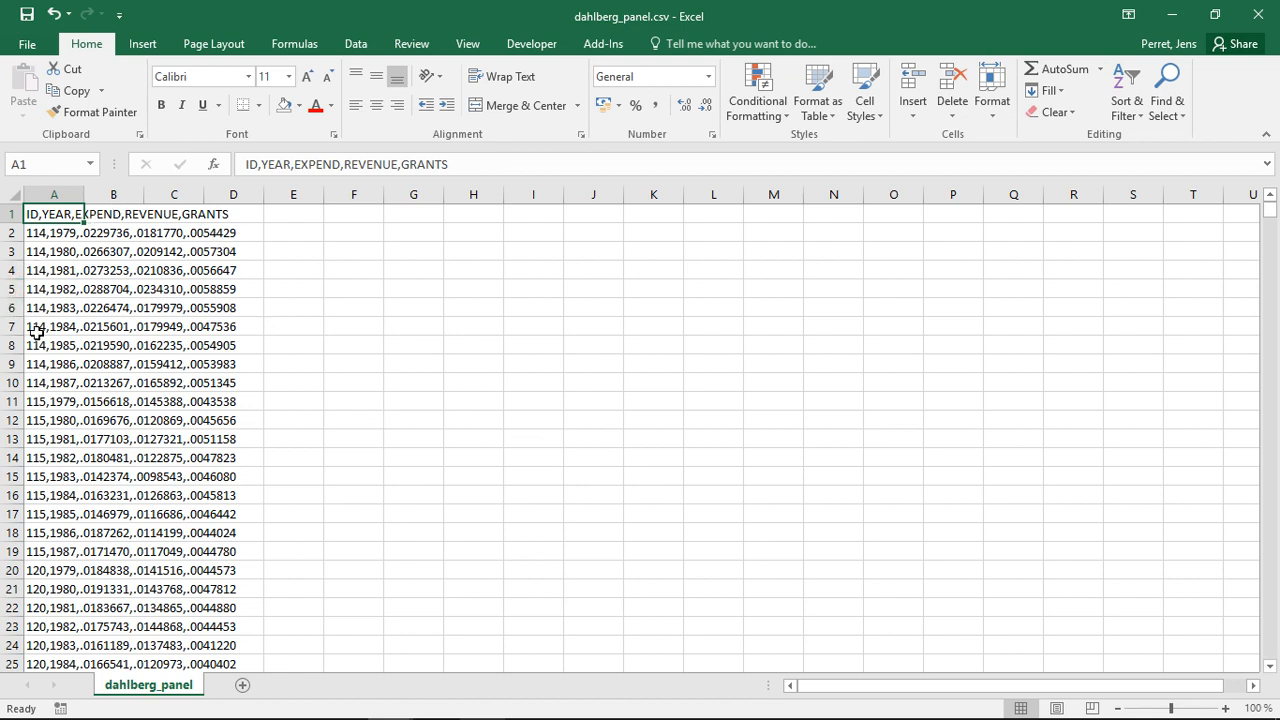
# Examine the comma-separated header and records in the first rows of column A.
pyautogui.press('Down')
pyautogui.press('Down')
pyautogui.press('Down')
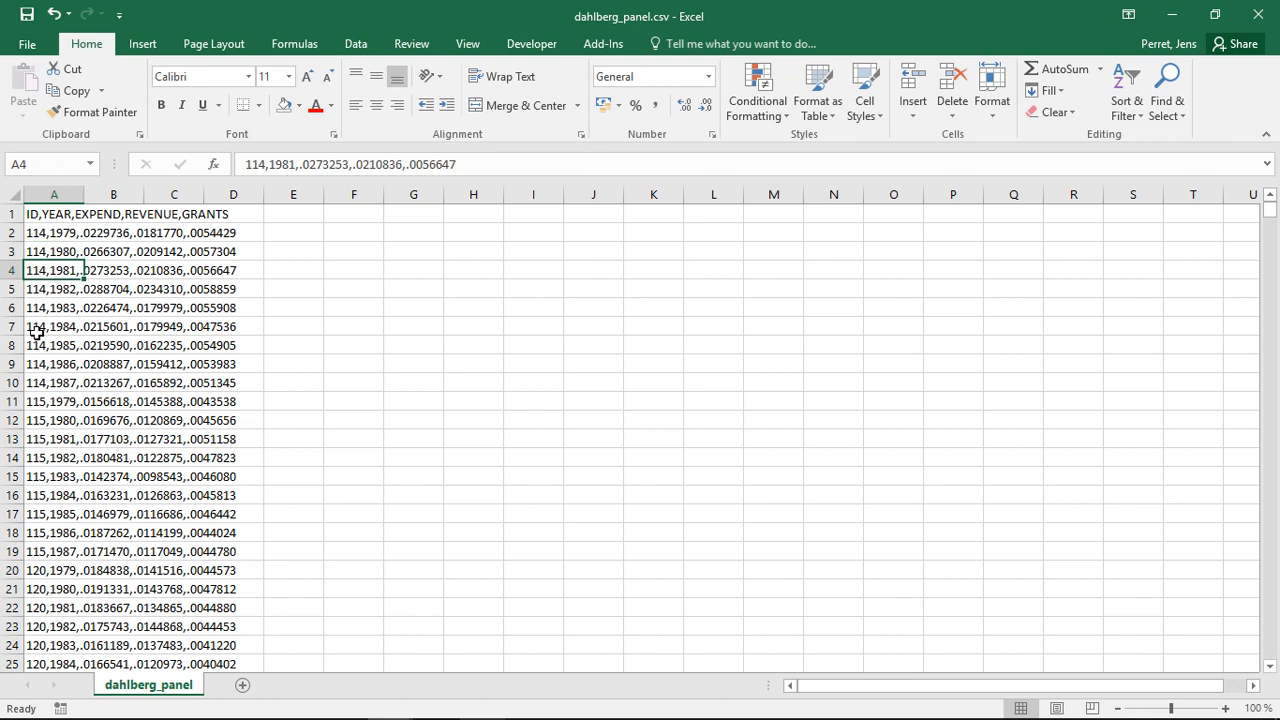
pyautogui.press('Up')
pyautogui.press('Right')
pyautogui.press('Left')
pyautogui.press('Down')
pyautogui.press('Down')
pyautogui.press('Down')
pyautogui.press('Down')
pyautogui.press('Down')
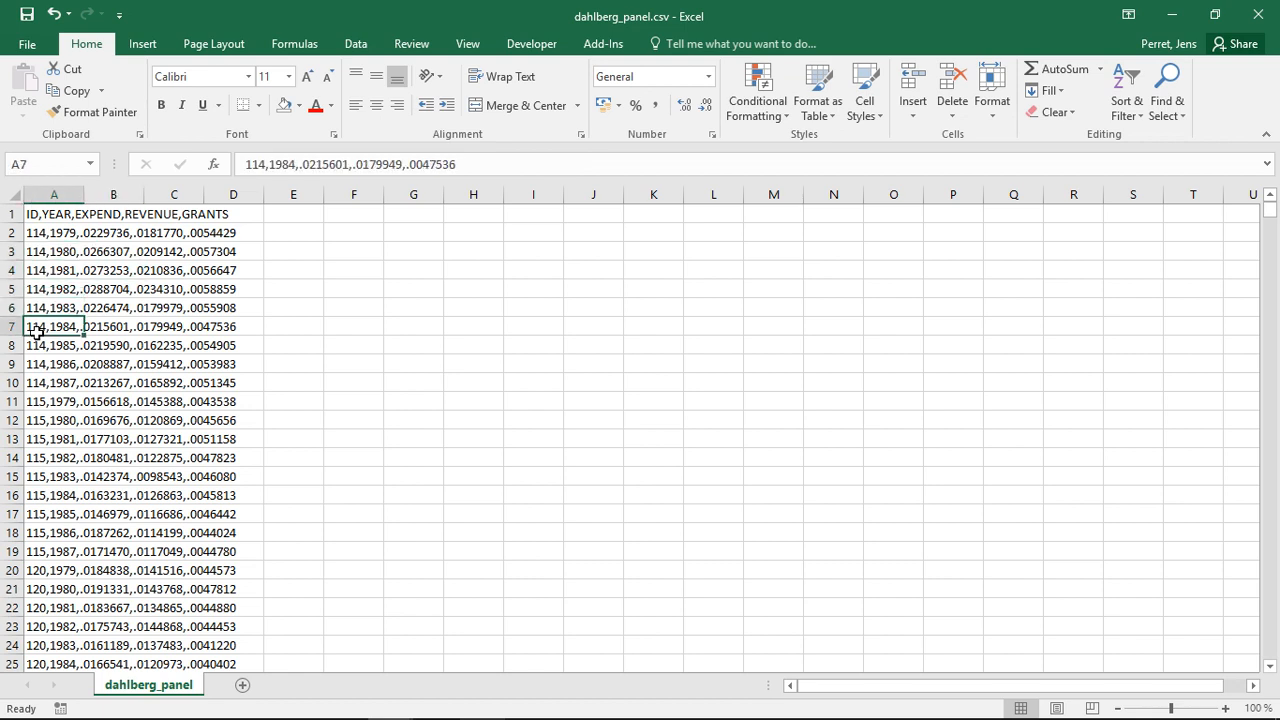
pyautogui.press('Up')
pyautogui.press('Up')
pyautogui.press('Up')
pyautogui.press('Up')
pyautogui.press('Up')
pyautogui.press('Up')
pyautogui.press('Up')
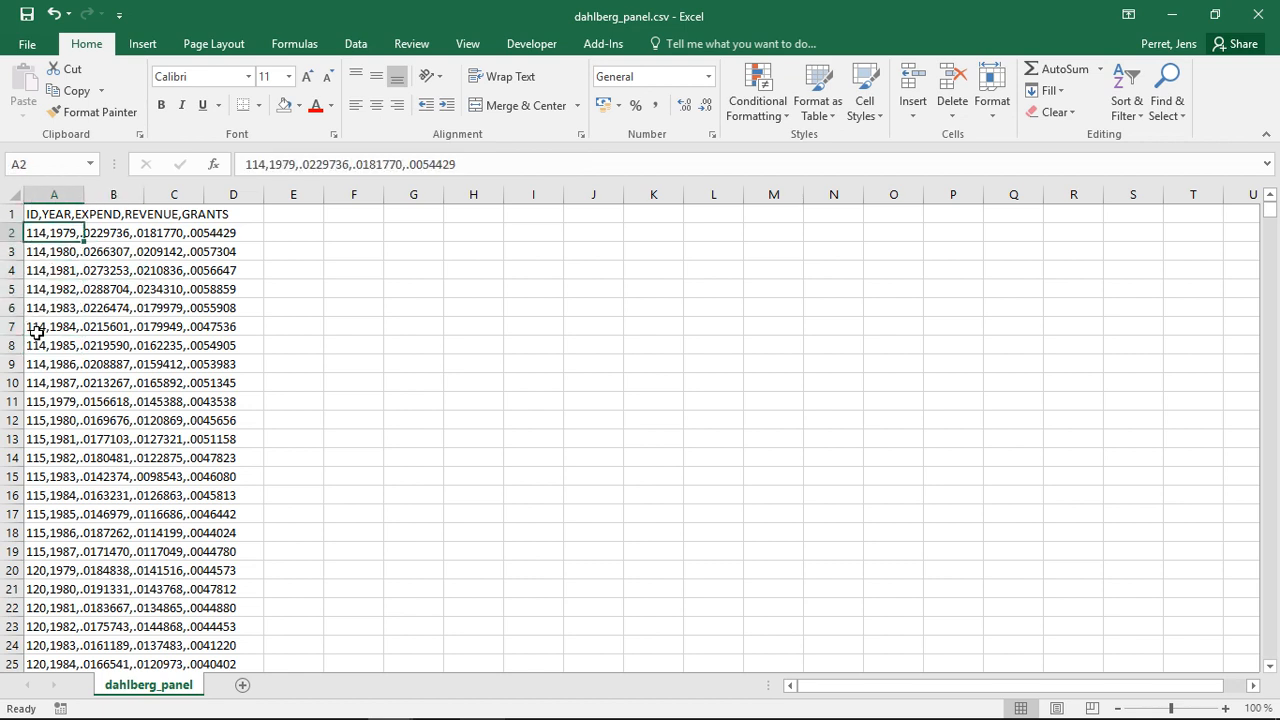
pyautogui.press('Down')
pyautogui.press('Down')
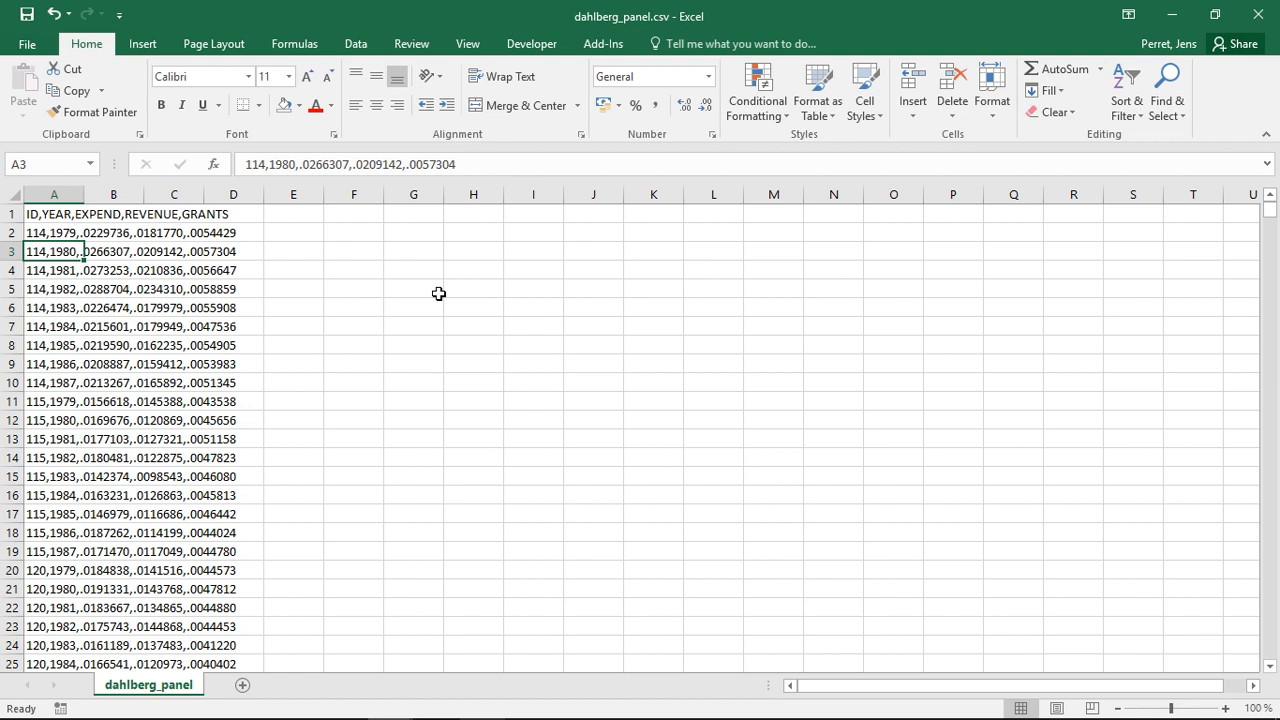
# Set up Text to Columns for all of column A as delimited data, with comma as the only delimiter.
pyautogui.click(356, 47)
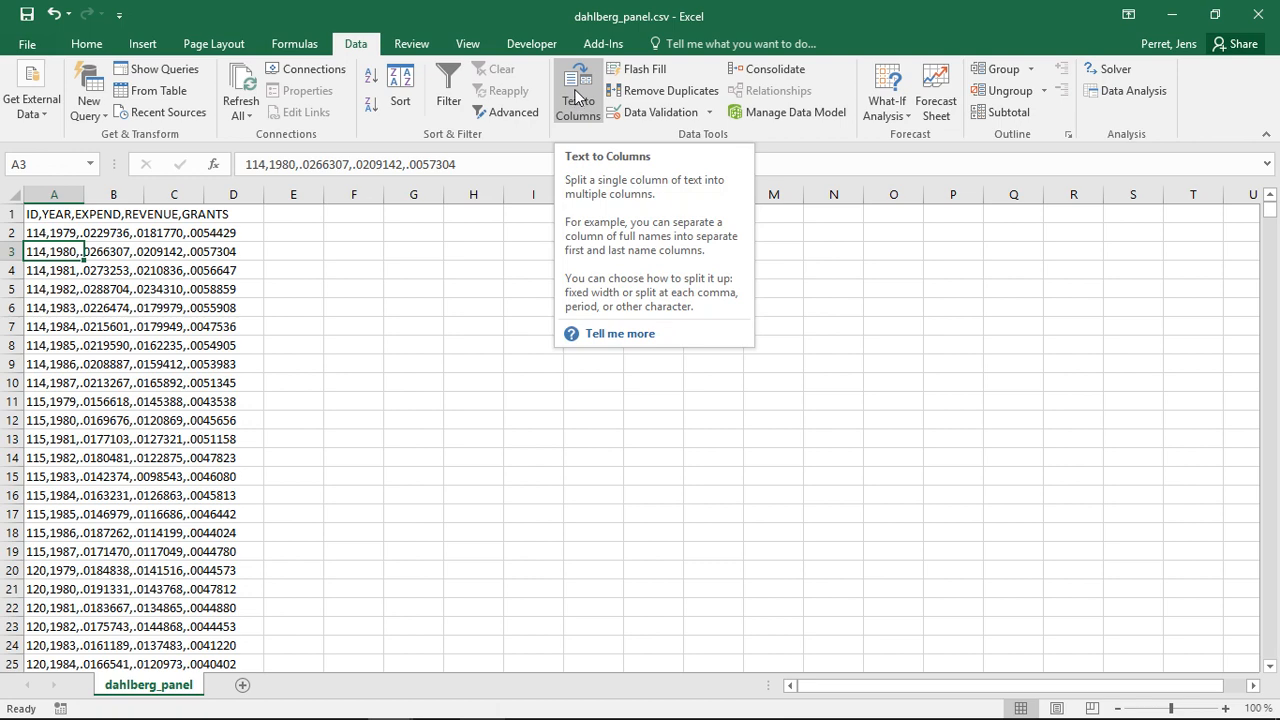
pyautogui.click(42, 189)
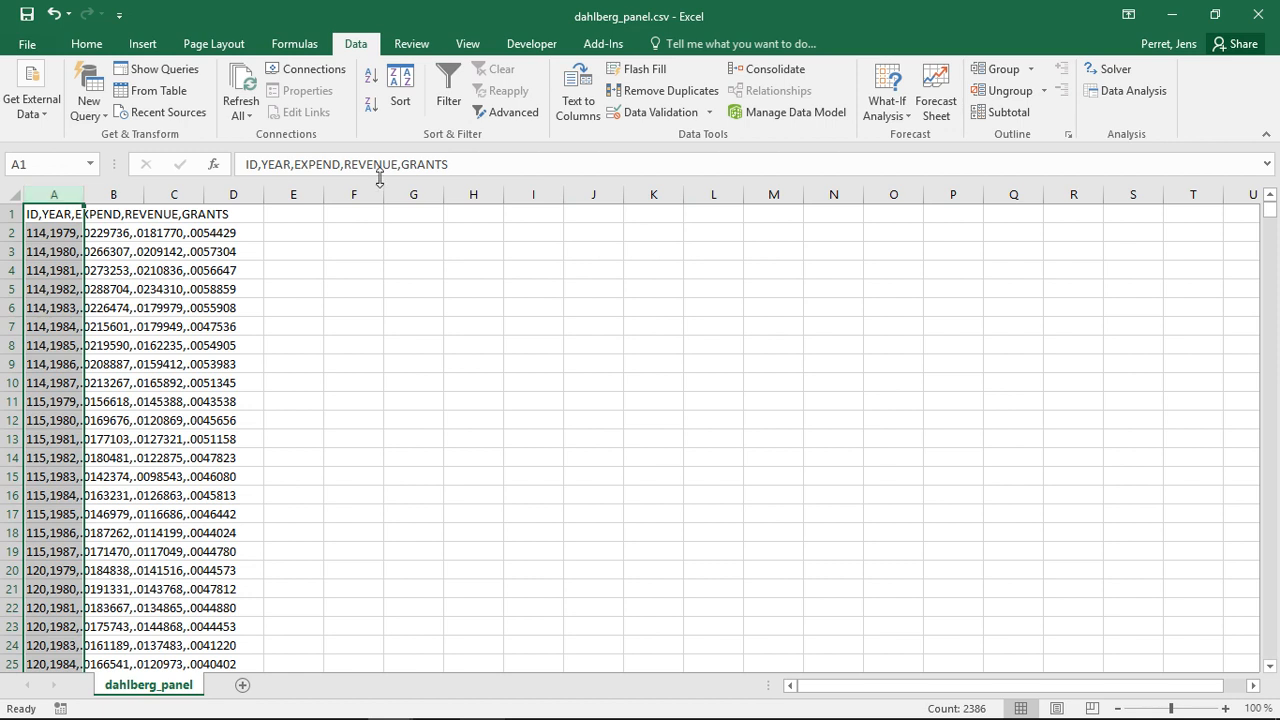
pyautogui.click(580, 106)
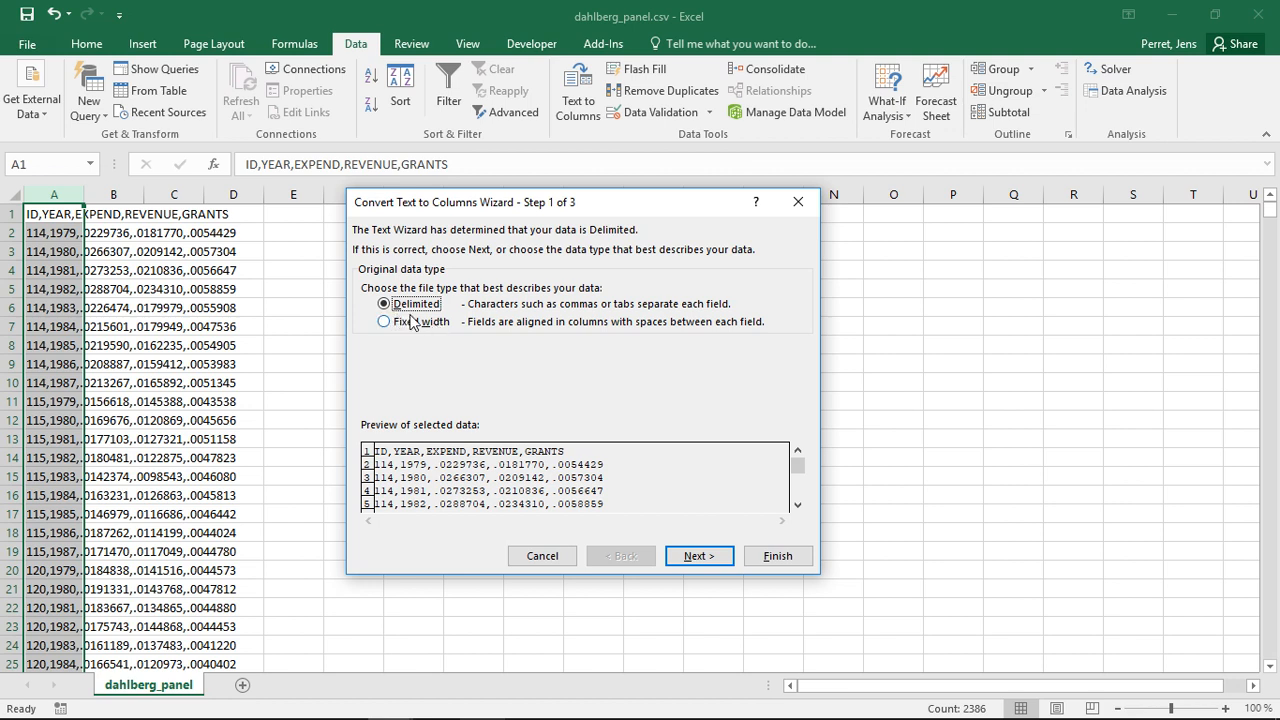
pyautogui.click(685, 562)
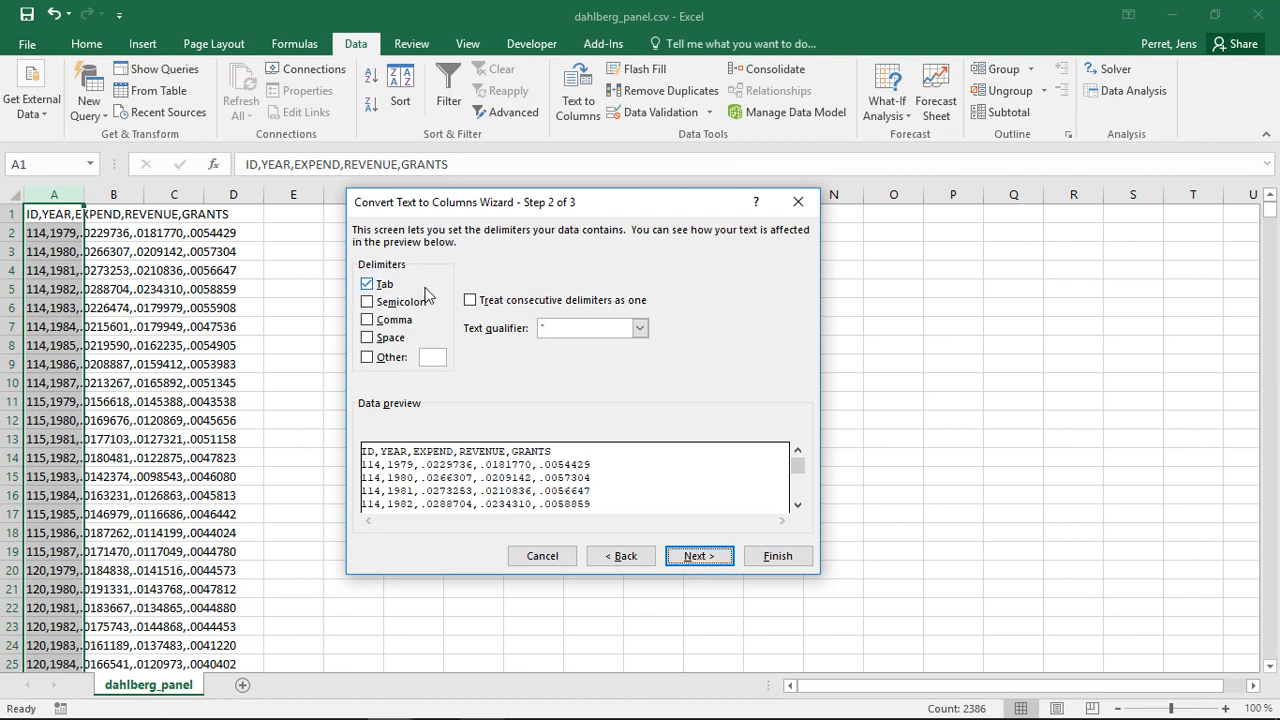
pyautogui.click(370, 286)
pyautogui.click(367, 319)
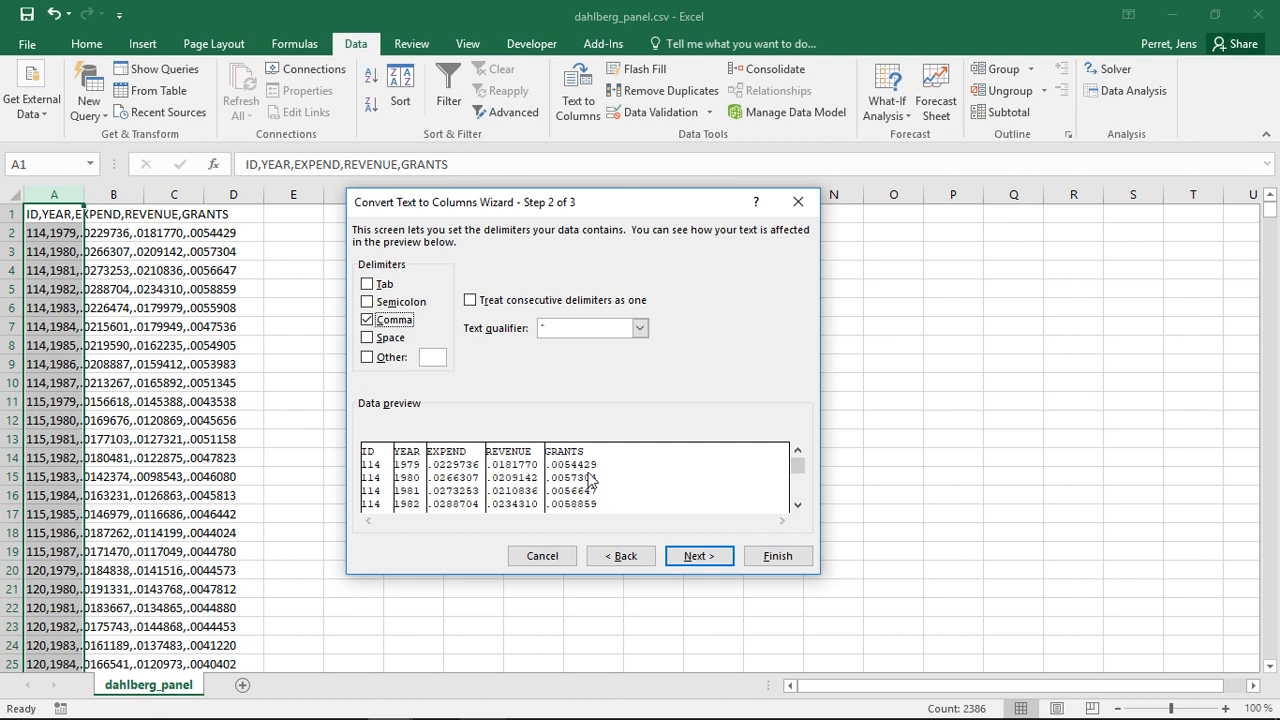
# Keep the General format for the YEAR, EXPEND, REVENUE and GRANTS columns and finish the split with destination $A$1.
pyautogui.click(676, 558)
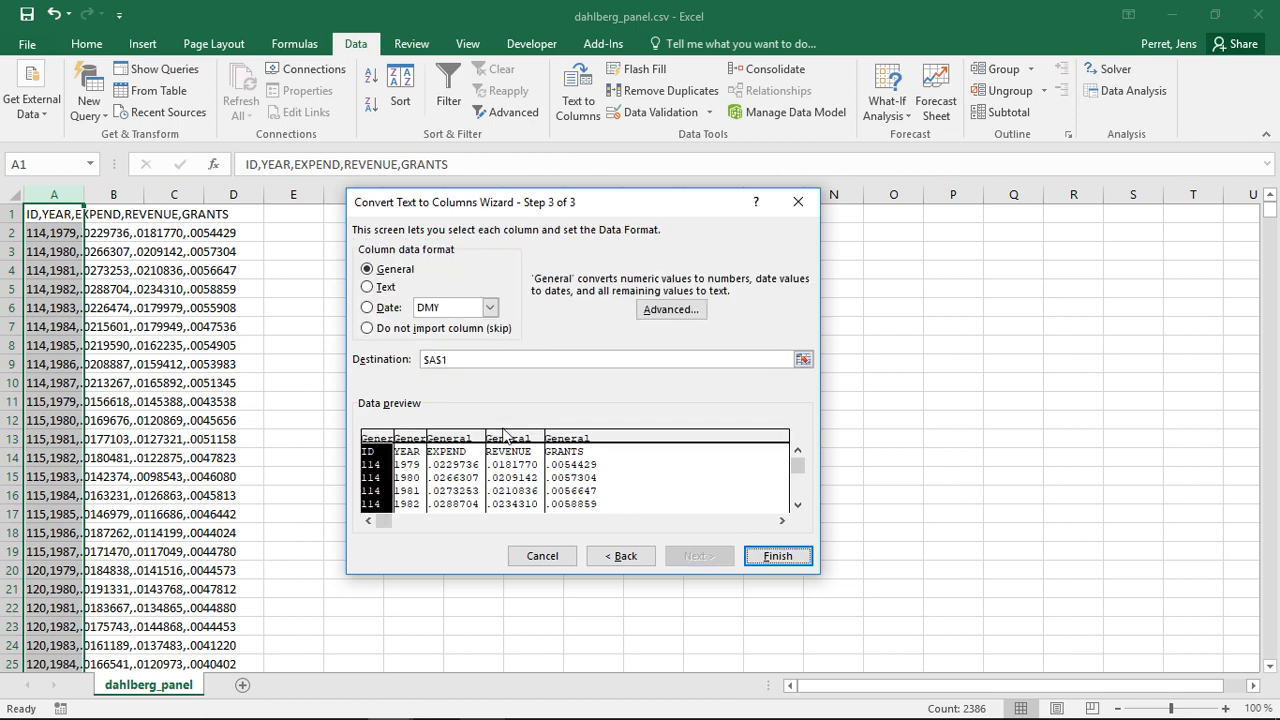
pyautogui.click(412, 468)
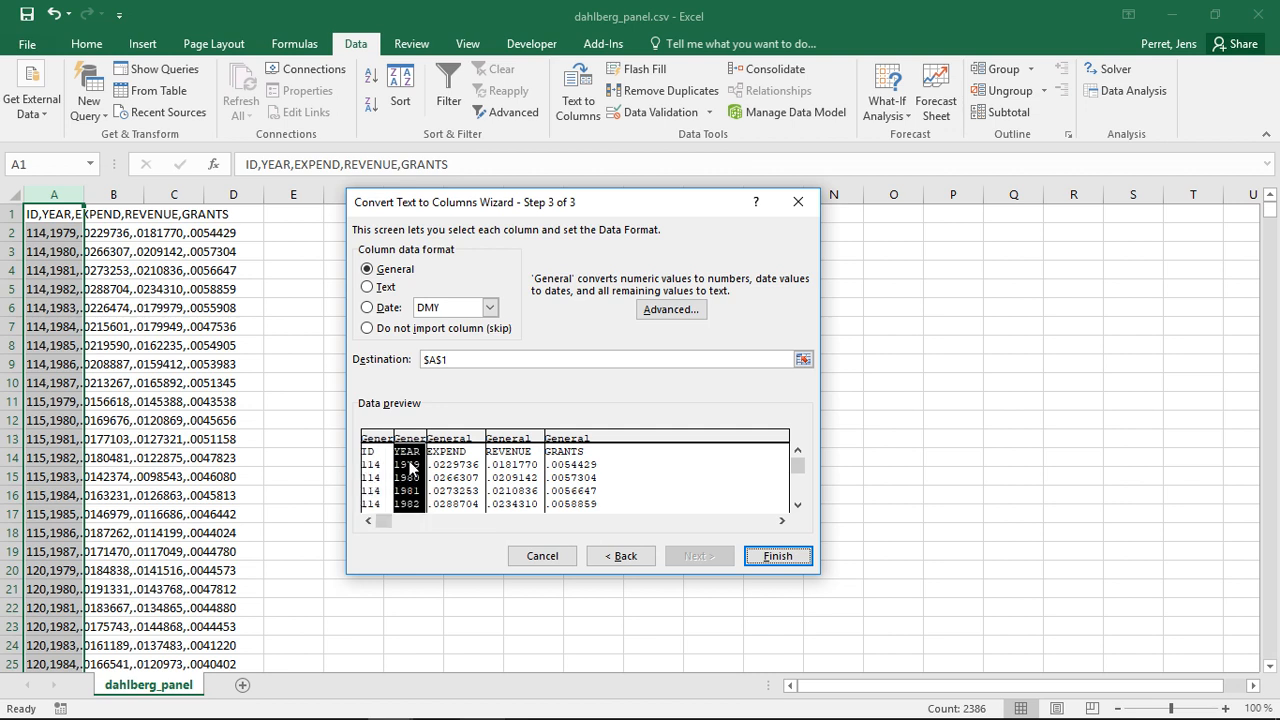
pyautogui.click(461, 475)
pyautogui.click(517, 476)
pyautogui.click(562, 484)
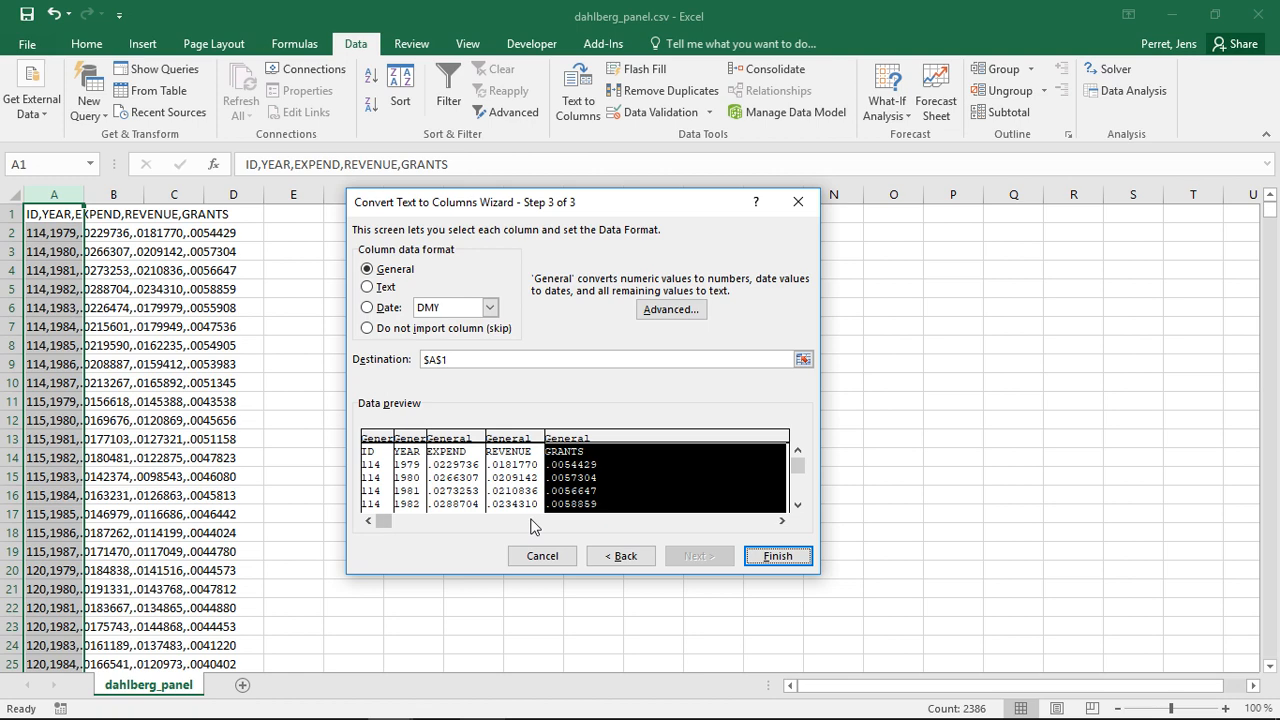
pyautogui.click(777, 556)
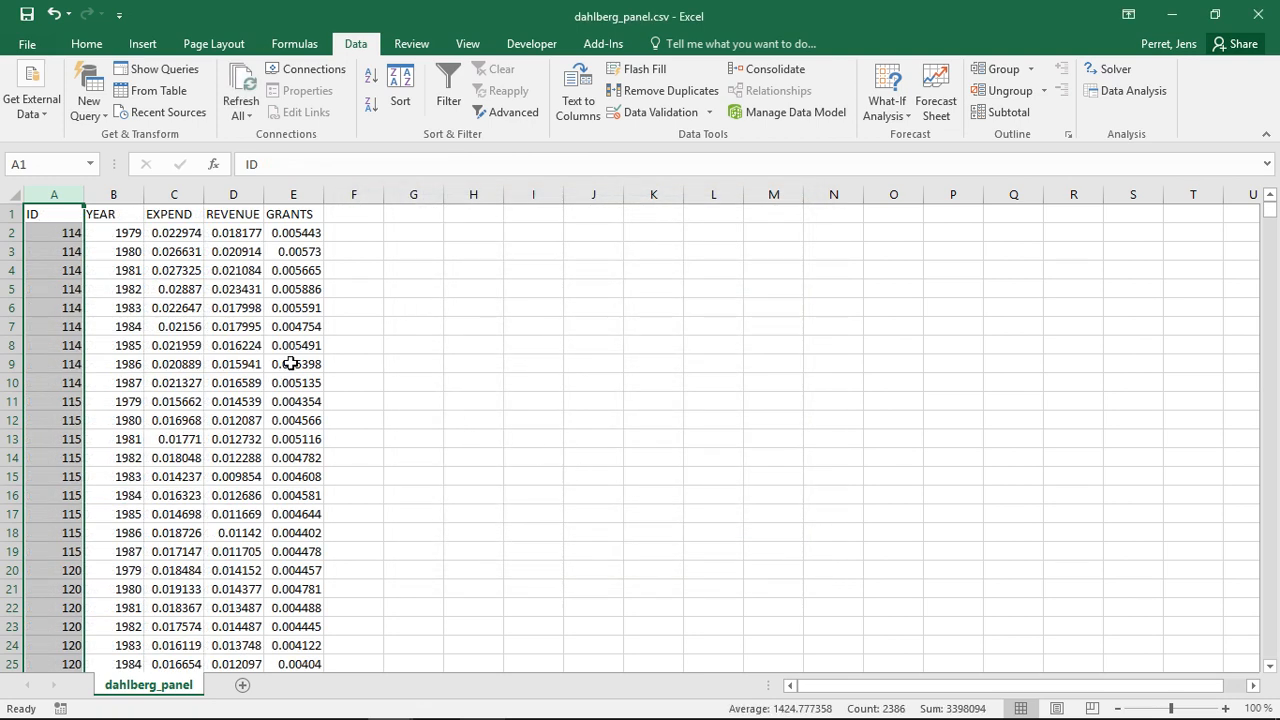
# Test the decimal separator by entering 0.00 in F2 and 0,00 in F3, and clear both cells.
pyautogui.click(121, 323)
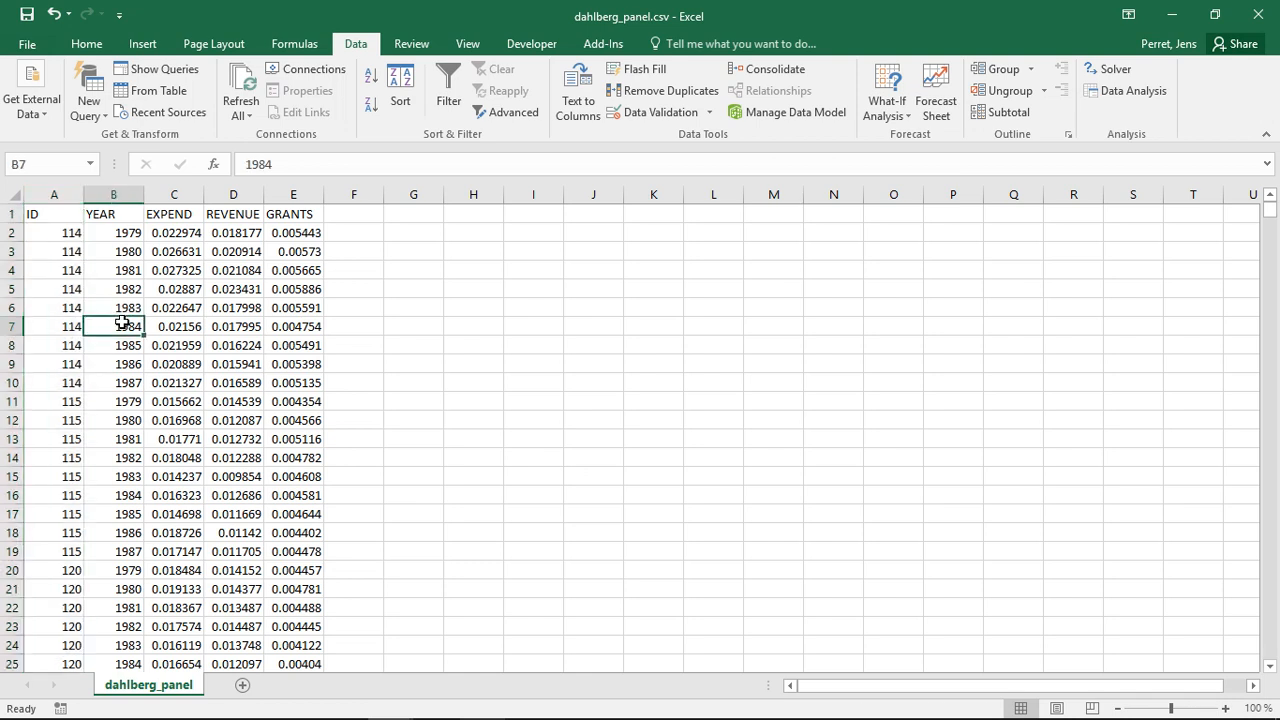
pyautogui.click(342, 235)
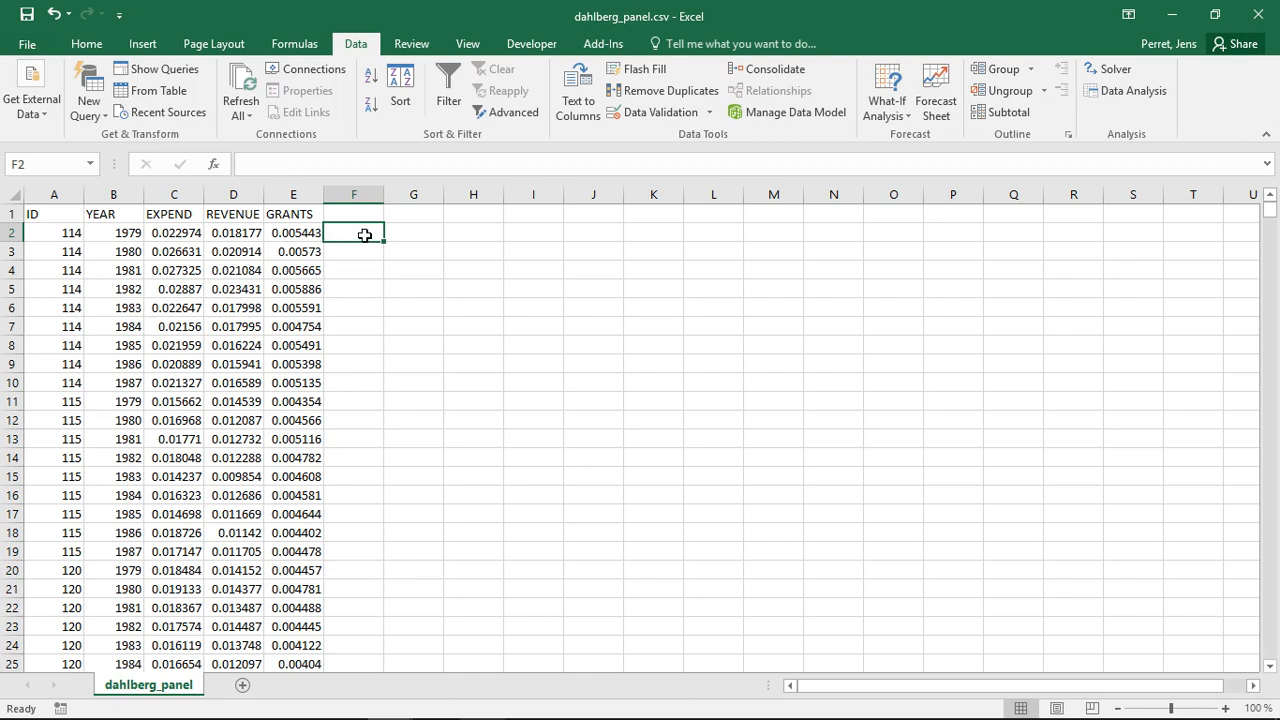
pyautogui.write('0.00')
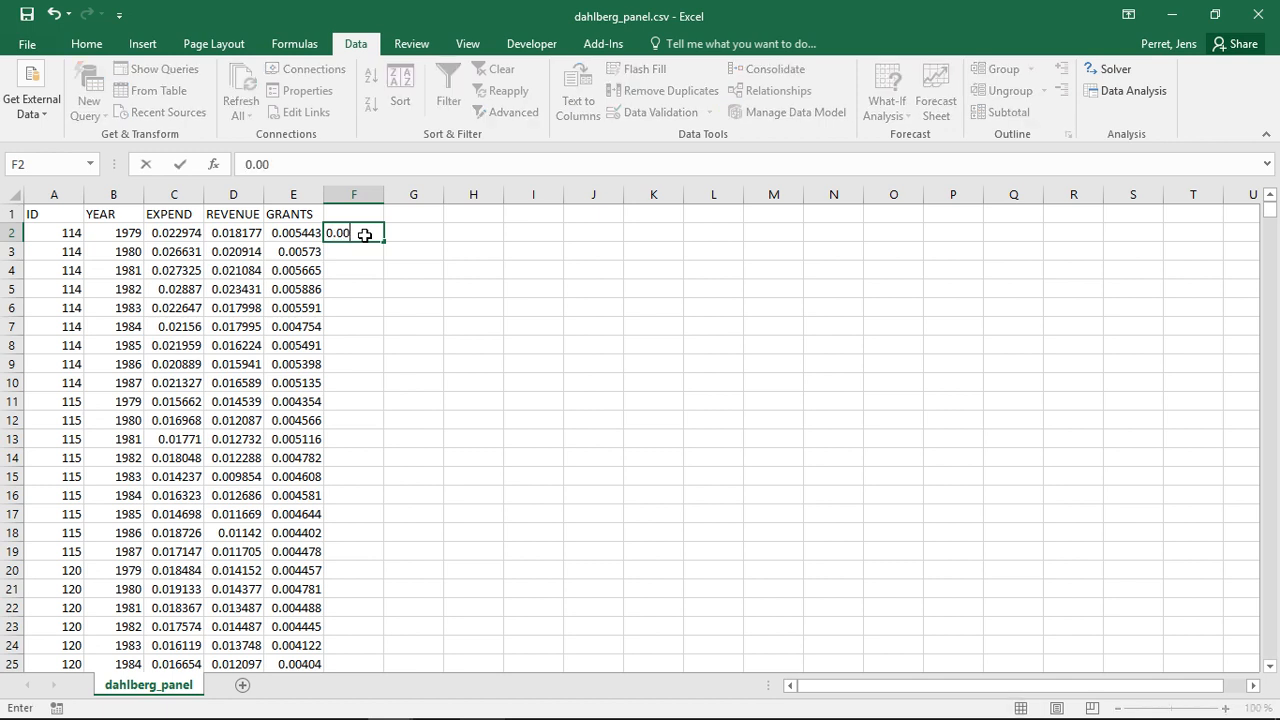
pyautogui.press('Return')
pyautogui.click(365, 234)
pyautogui.press('Return')
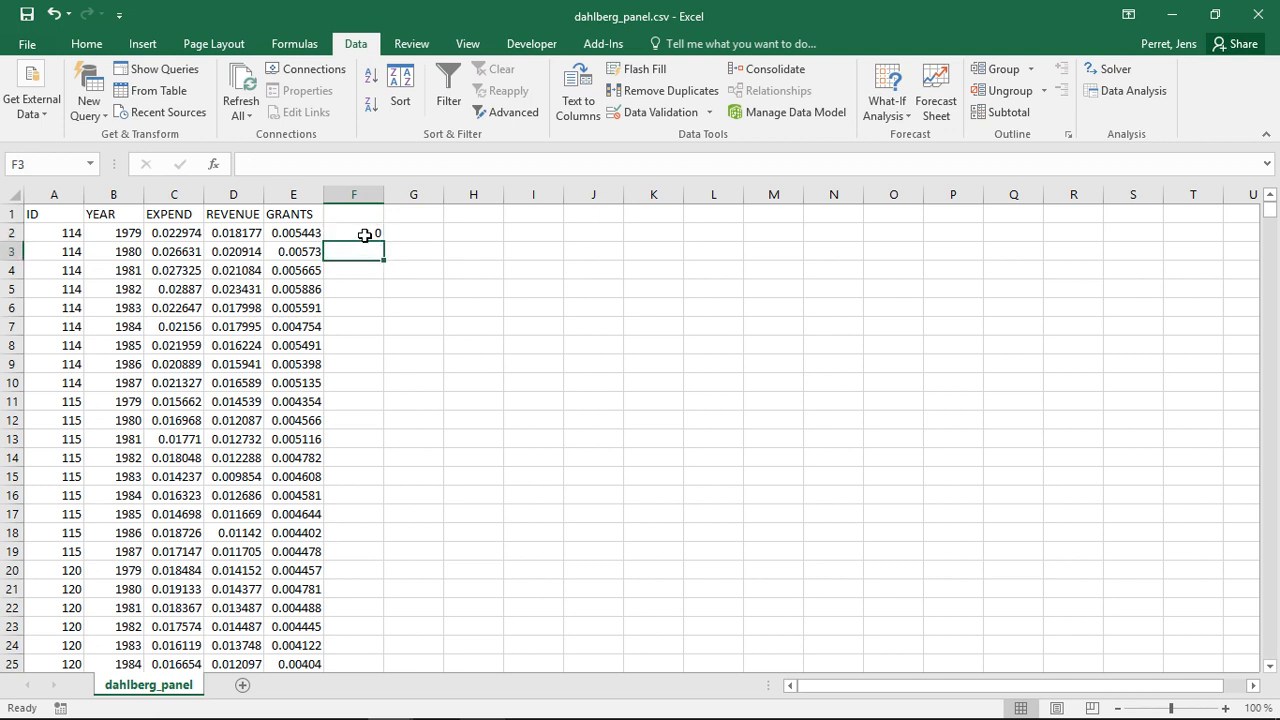
pyautogui.write('0,00')
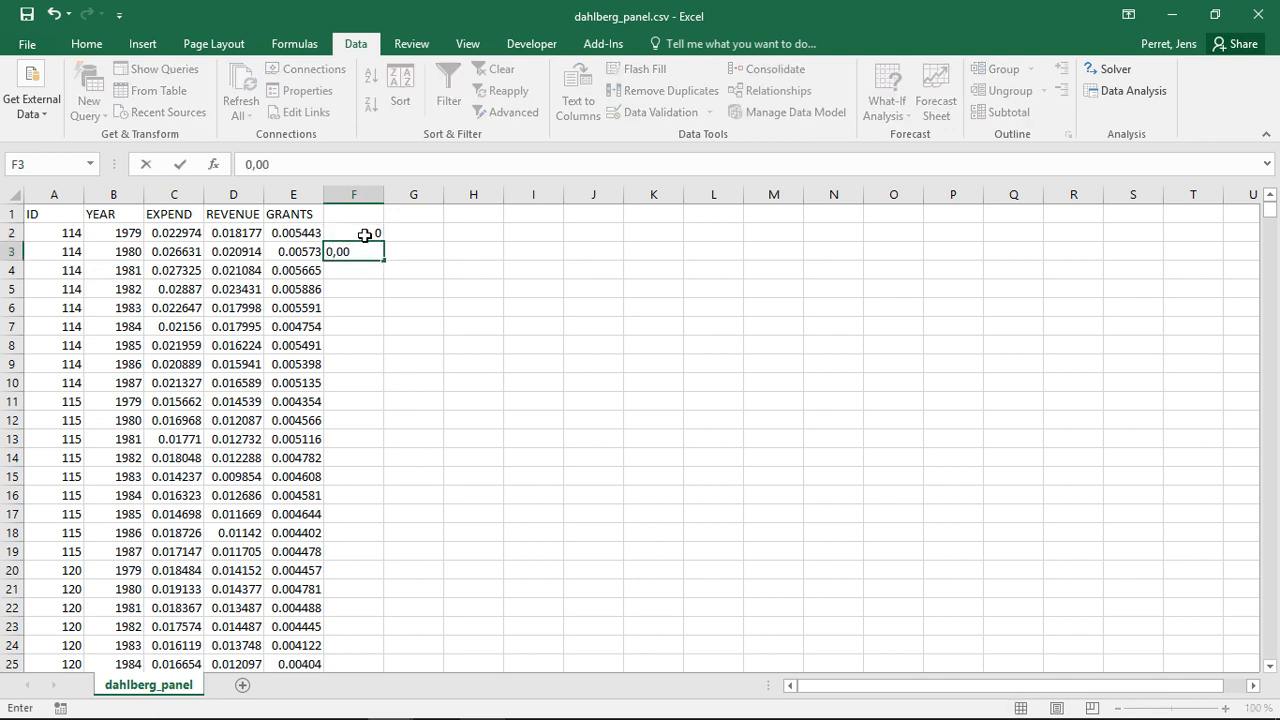
pyautogui.press('Return')
pyautogui.press('Up')
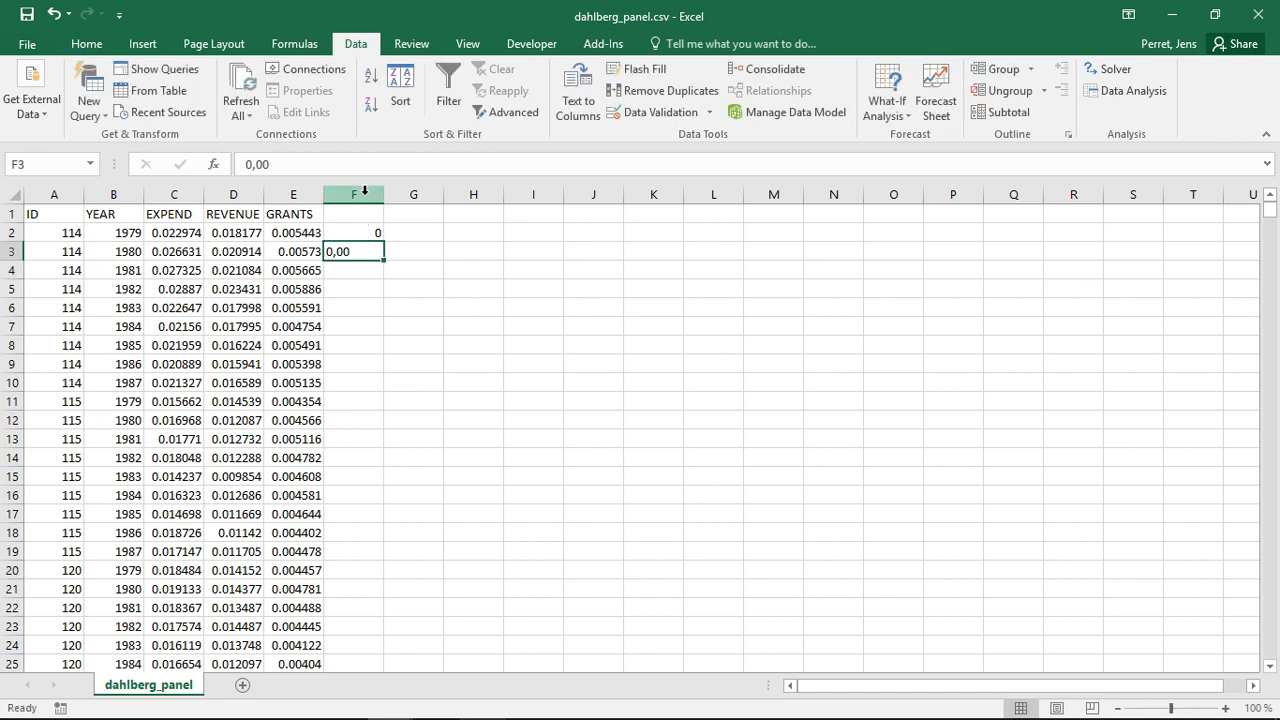
pyautogui.moveTo(358, 234); pyautogui.dragTo(359, 247)
pyautogui.press('Delete')
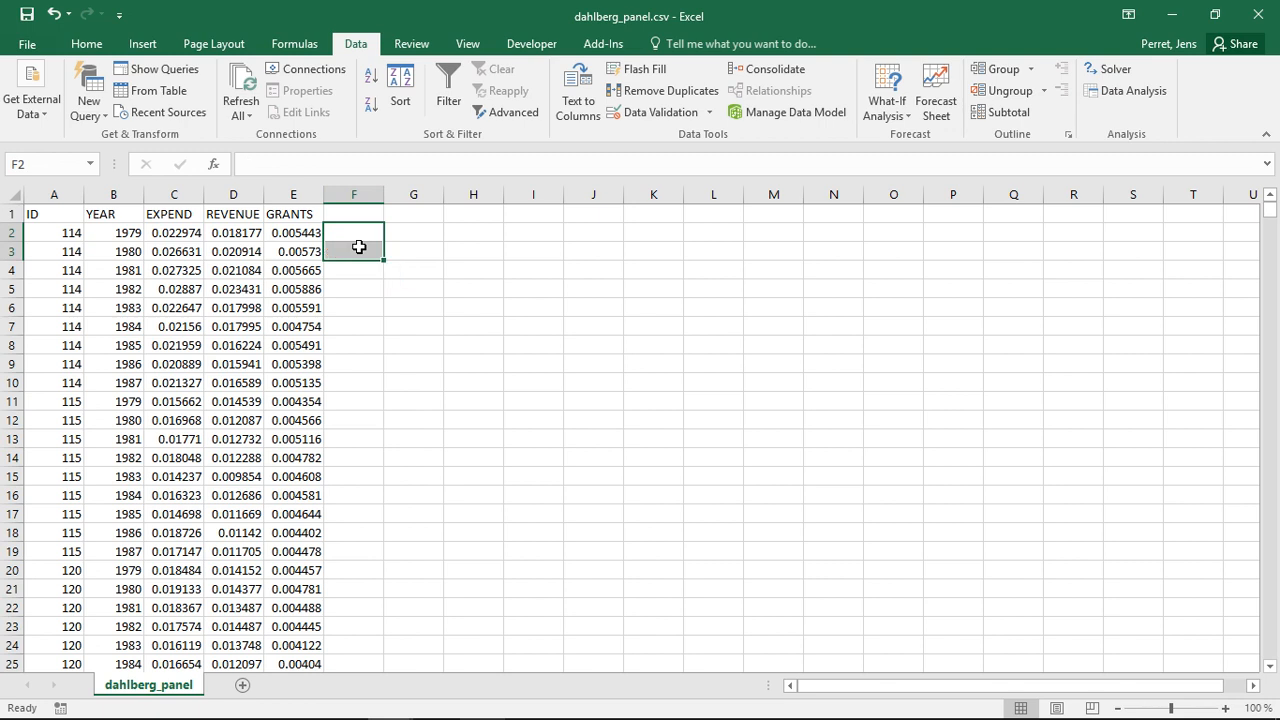
# Check the decimal and thousands separators in the advanced Text to Columns settings for cell C2, and cancel the wizard.
pyautogui.click(175, 229)
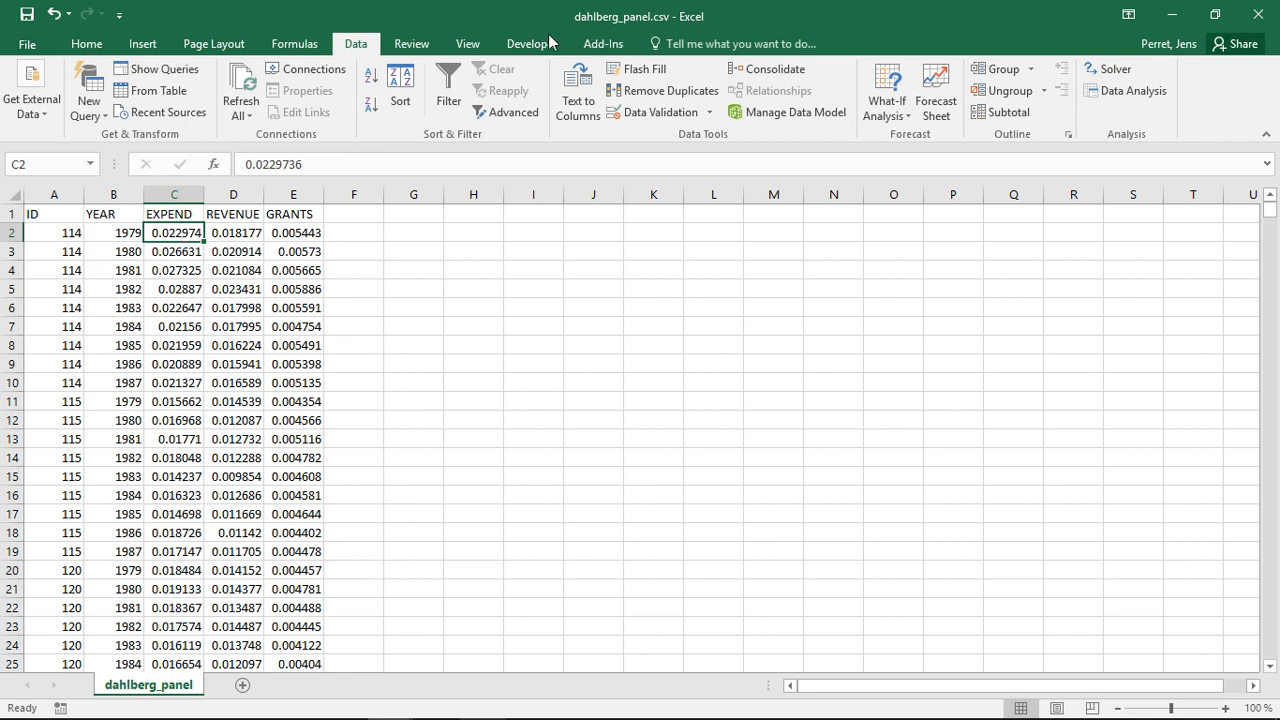
pyautogui.click(580, 92)
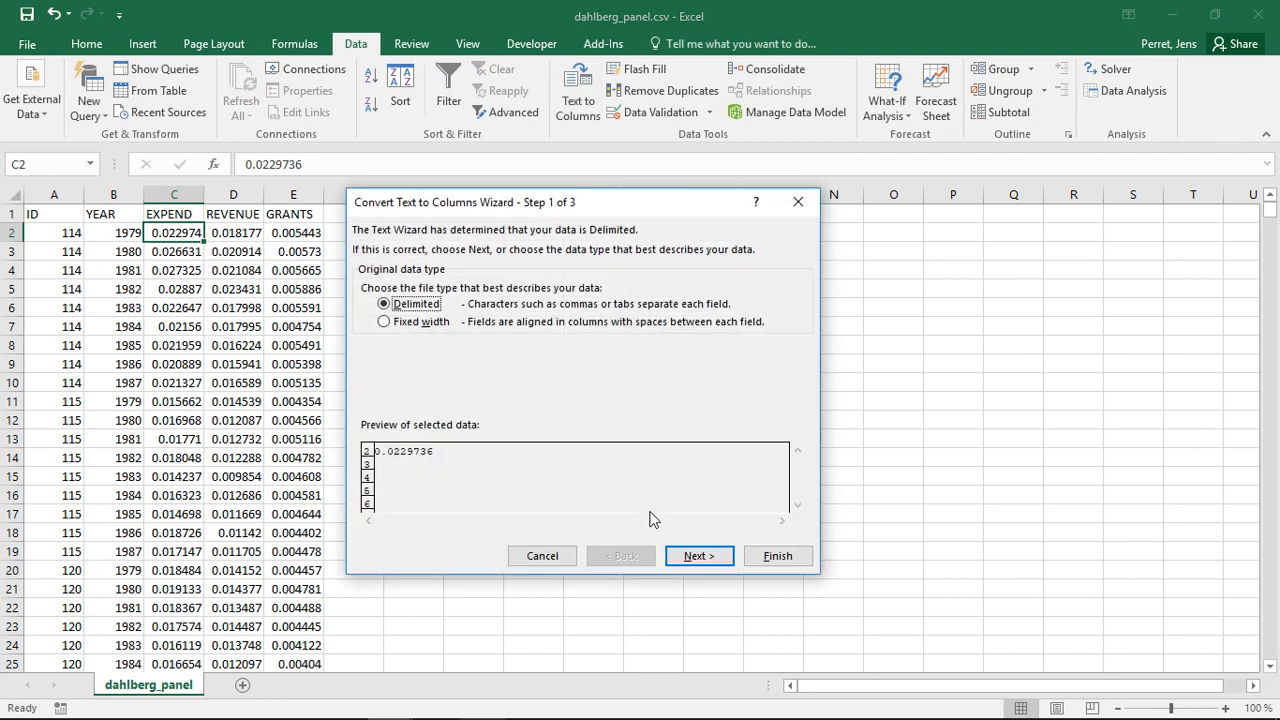
pyautogui.click(700, 555)
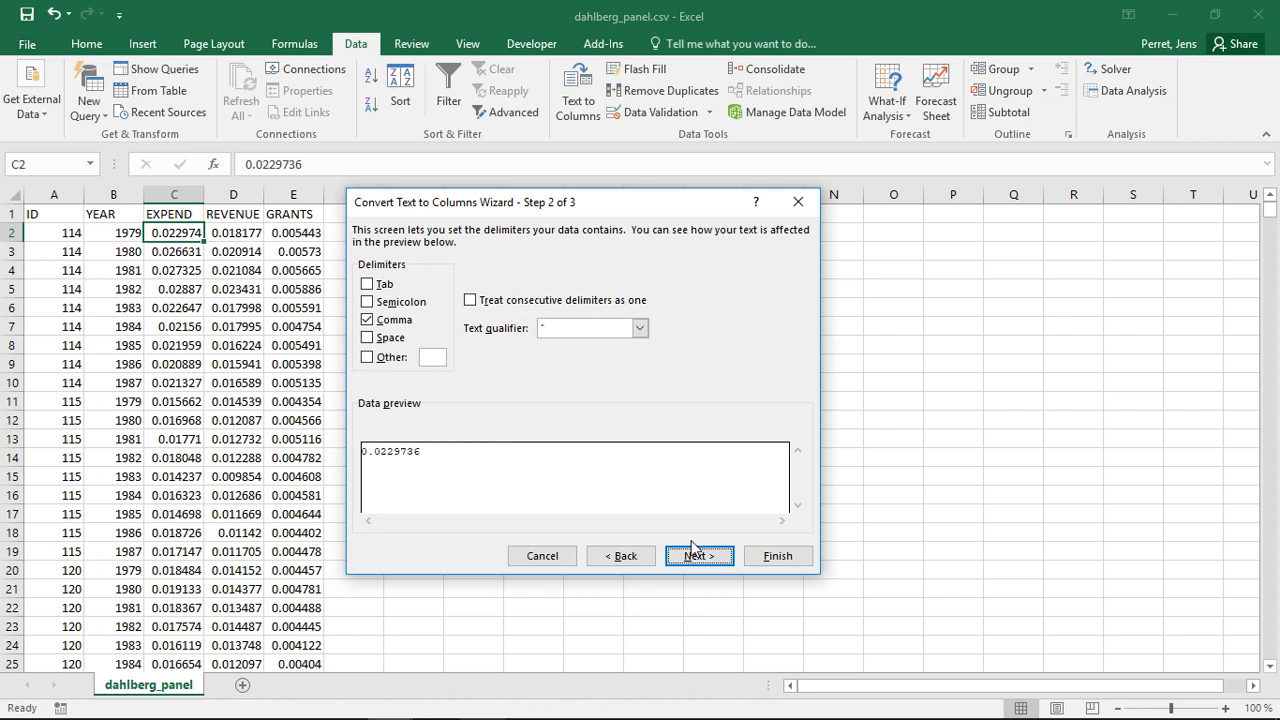
pyautogui.click(696, 553)
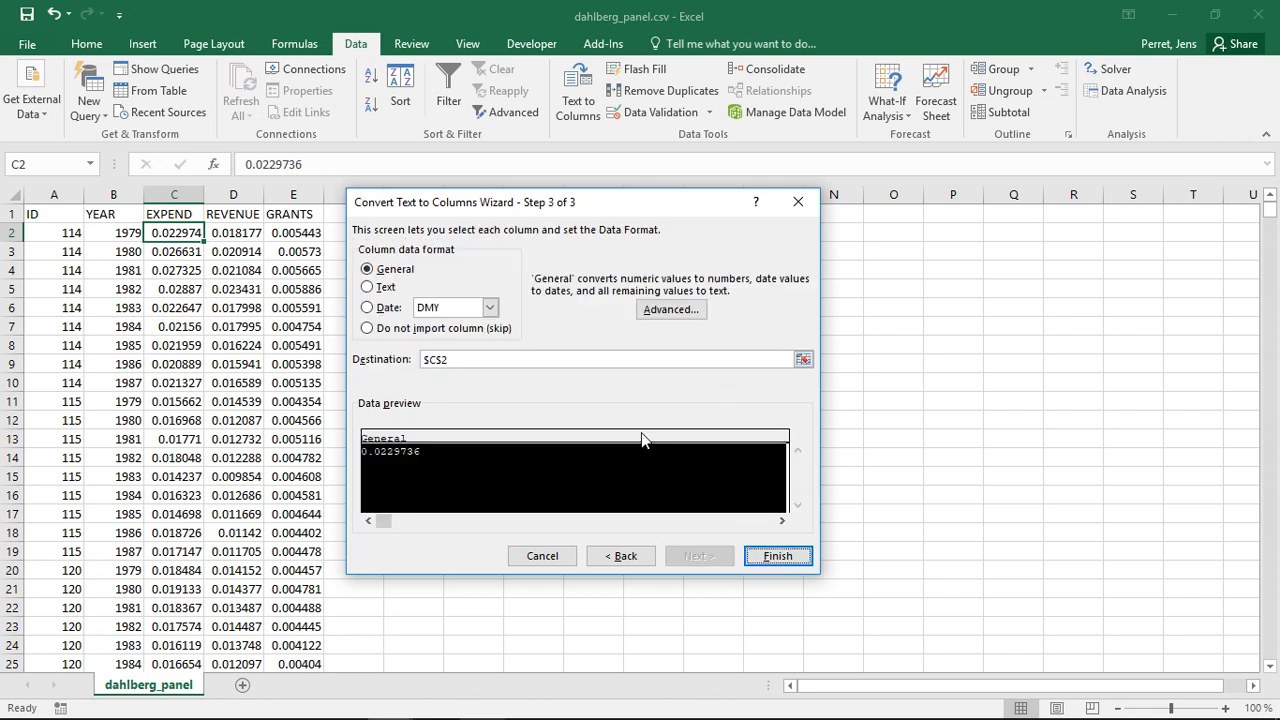
pyautogui.click(670, 310)
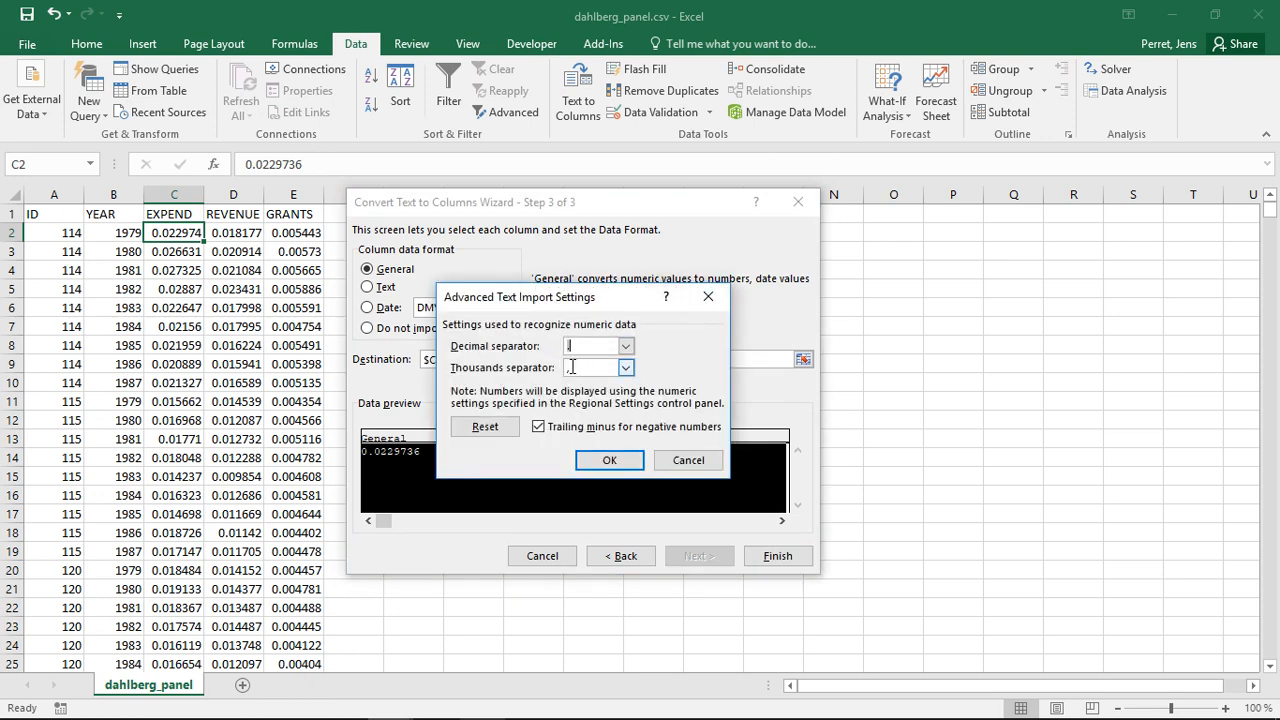
pyautogui.click(661, 461)
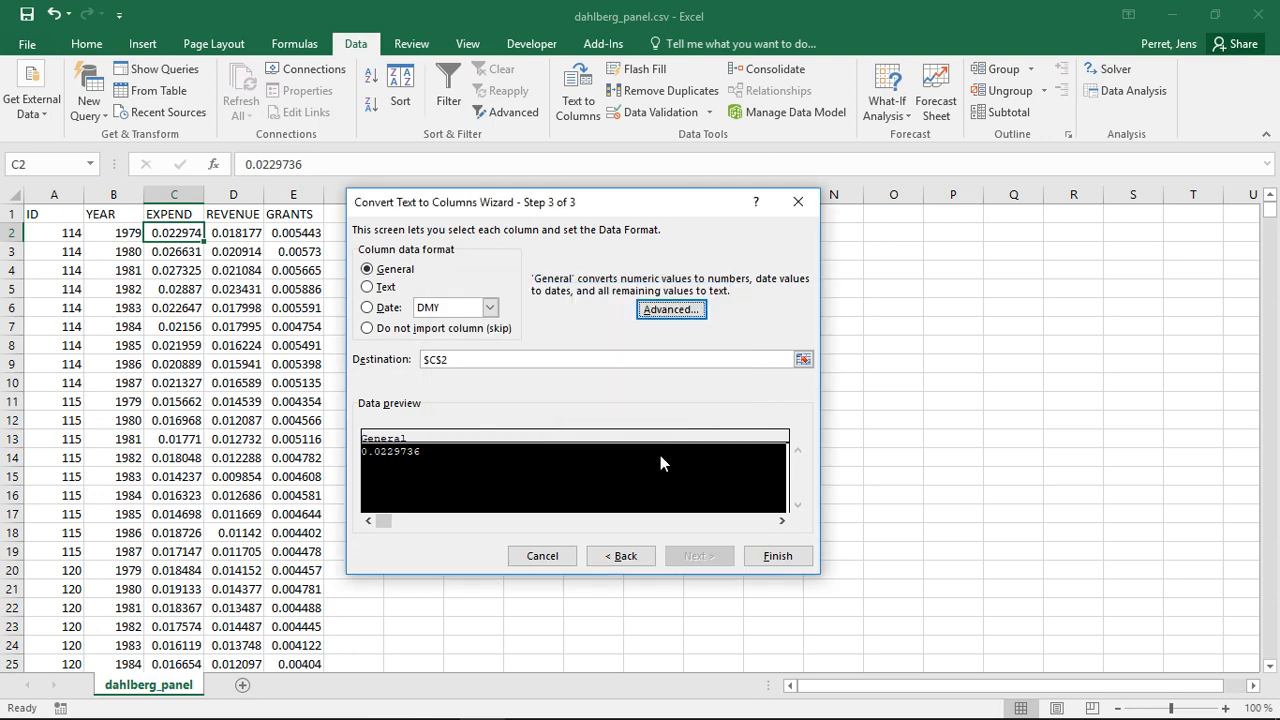
pyautogui.click(561, 558)
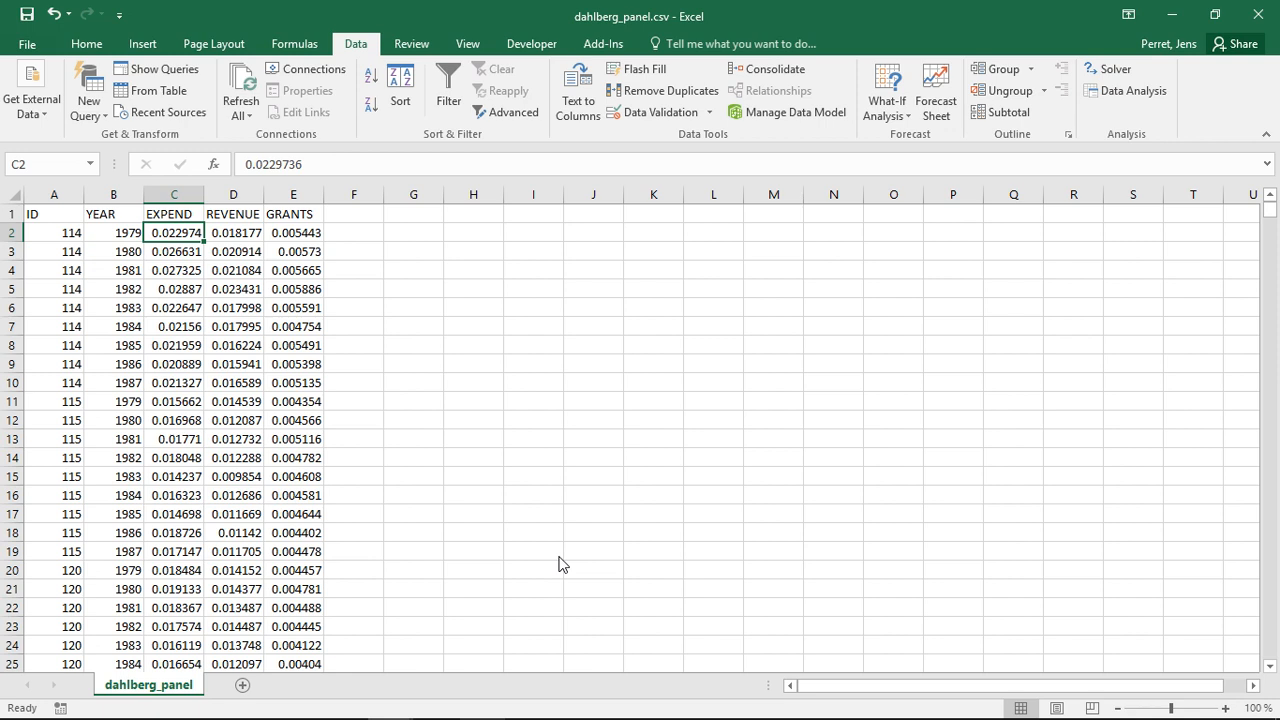
# Enter 0.00 in F2 as another number format test and clear the cell.
pyautogui.press('Left')
pyautogui.press('Down')
pyautogui.press('Right')
pyautogui.press('Right')
pyautogui.press('Right')
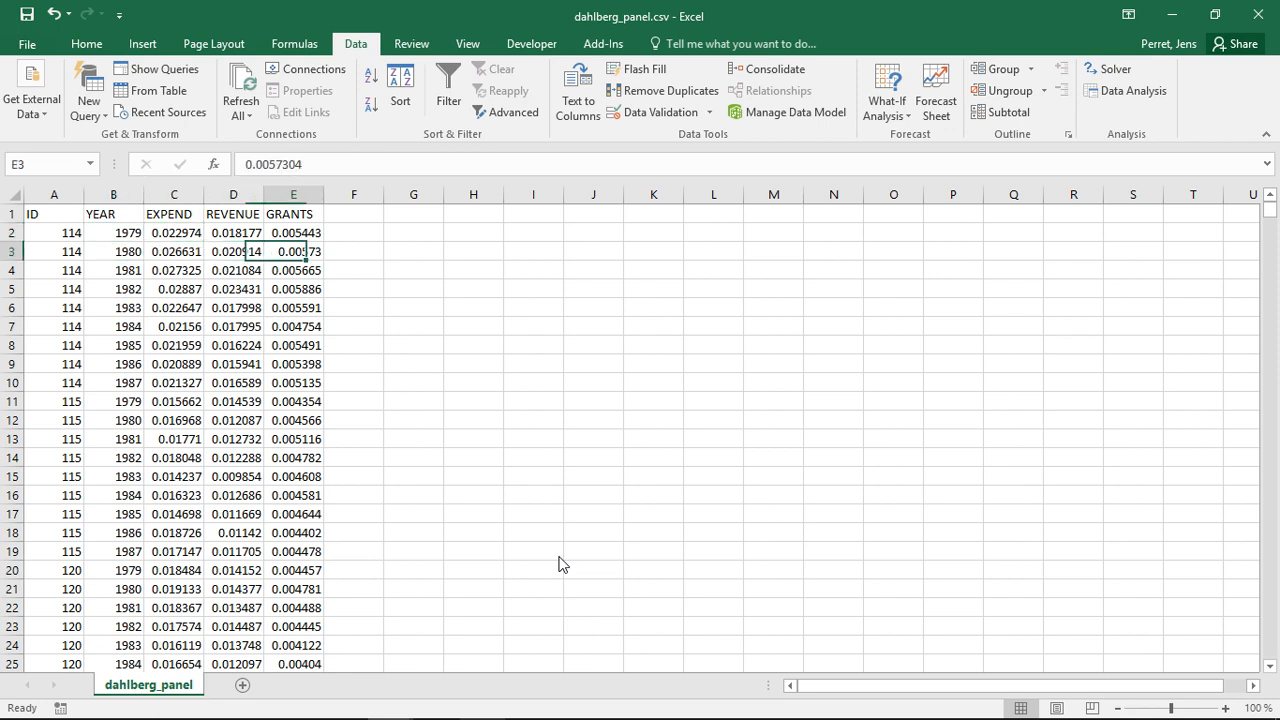
pyautogui.press('Right')
pyautogui.press('Up')
pyautogui.write('0.00')
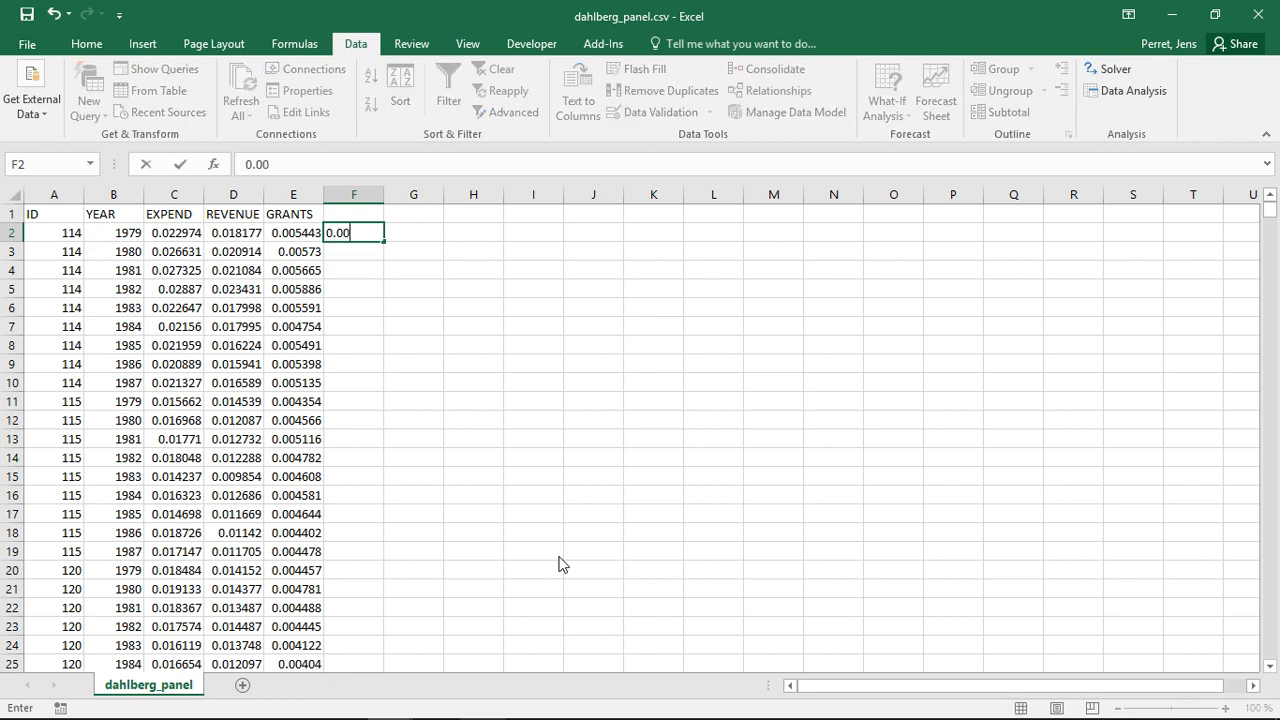
pyautogui.press('Return')
pyautogui.press('Up')
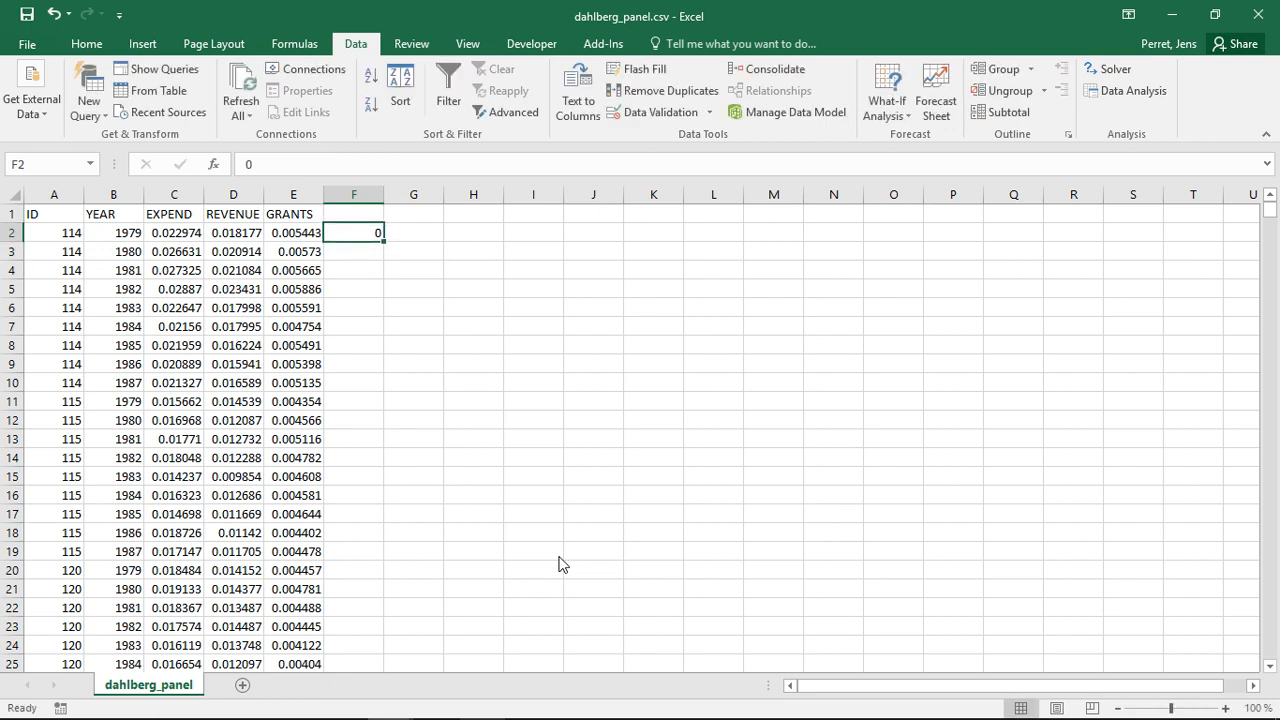
pyautogui.press('Delete')
# Inspect the full stored values of GRANTS, REVENUE and EXPEND in row 2.
pyautogui.press('Left')
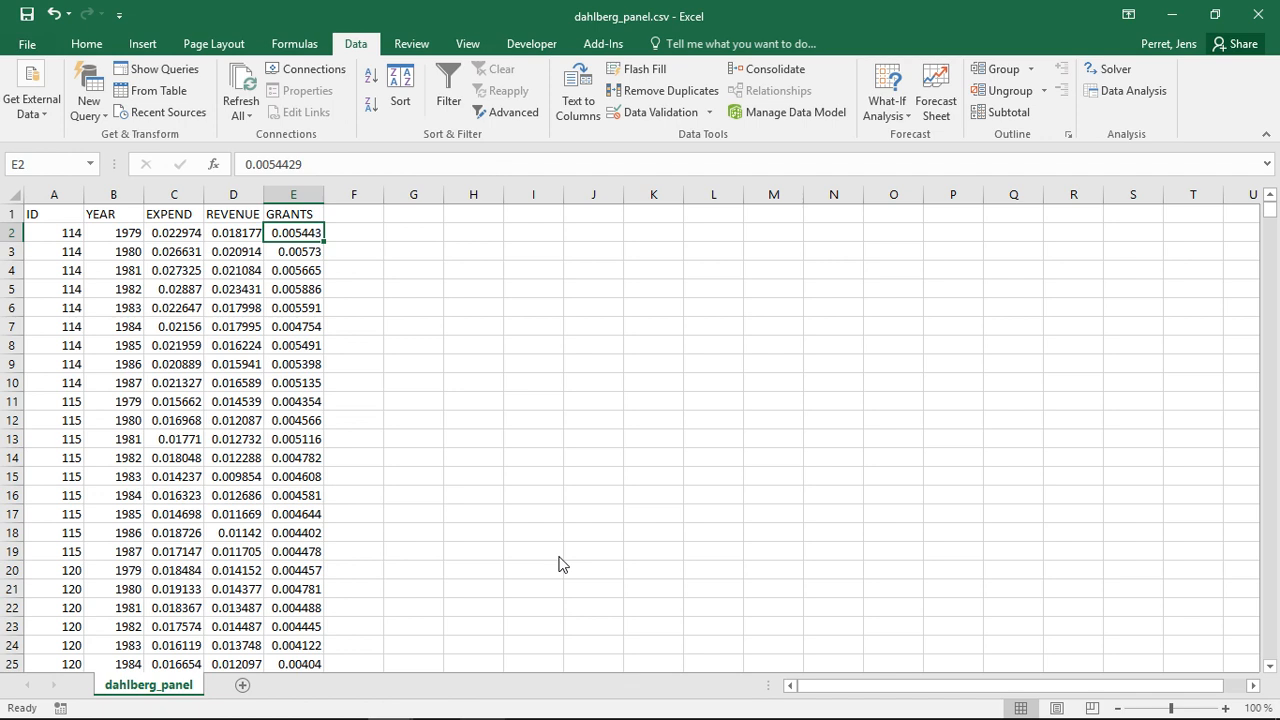
pyautogui.press('Left')
pyautogui.press('Left')
pyautogui.press('Right')
pyautogui.press('Right')
pyautogui.press('Left')
pyautogui.press('Left')
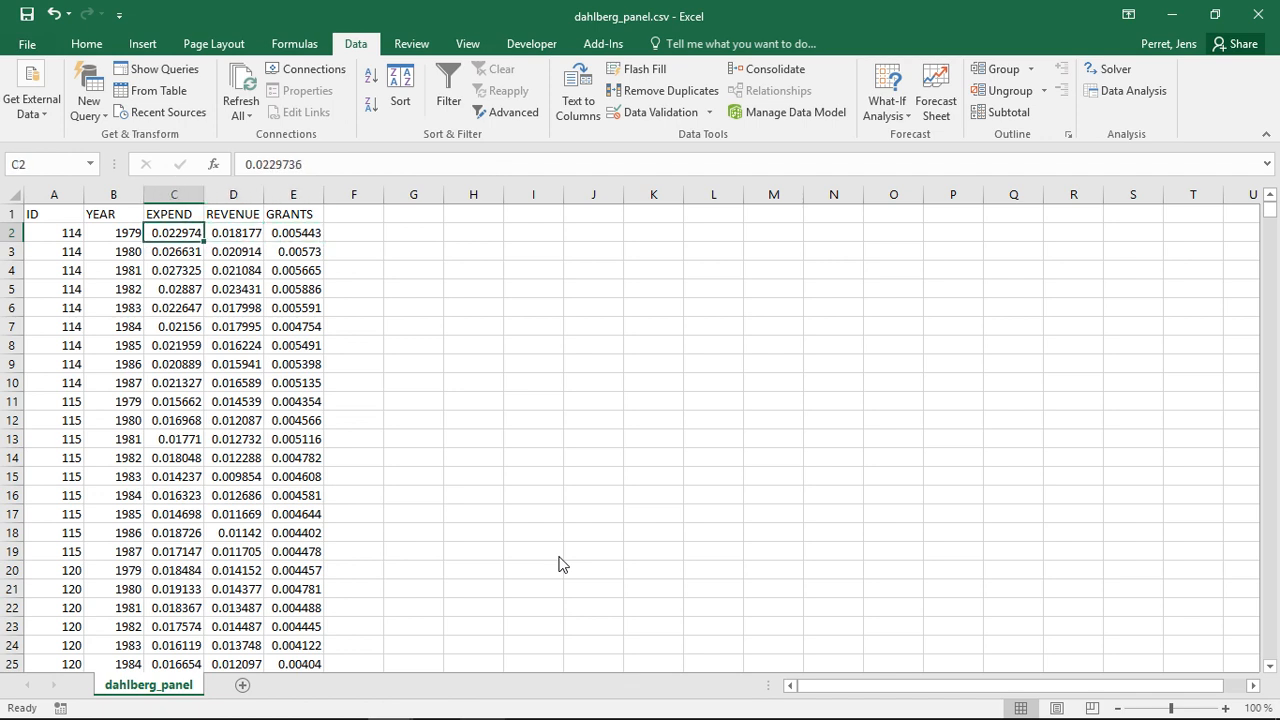